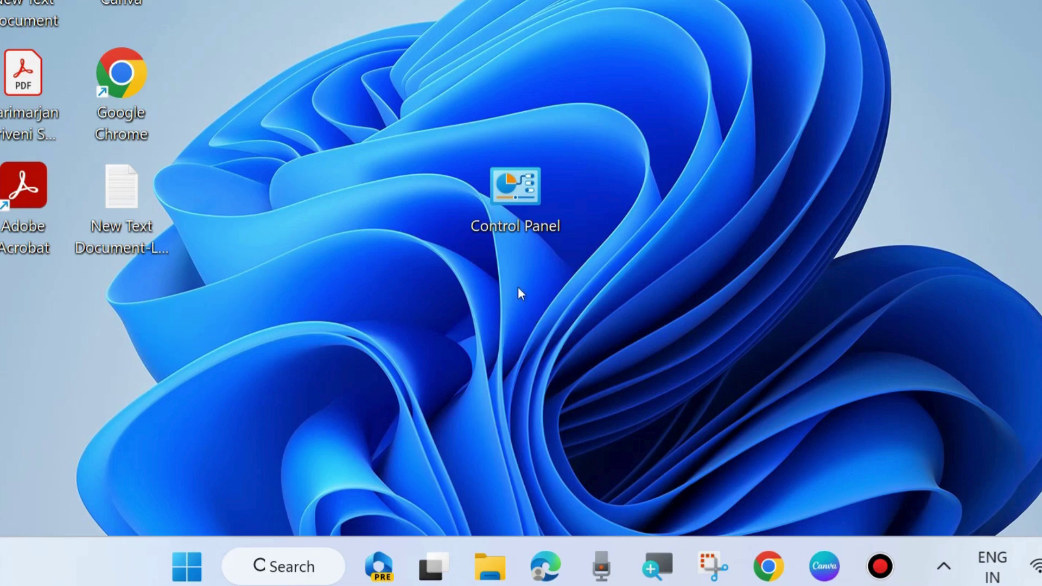
Step: Open and dismiss the Start quick-link menu and the desktop context menu
right_click(182, 558)
mouse_move(164, 497)
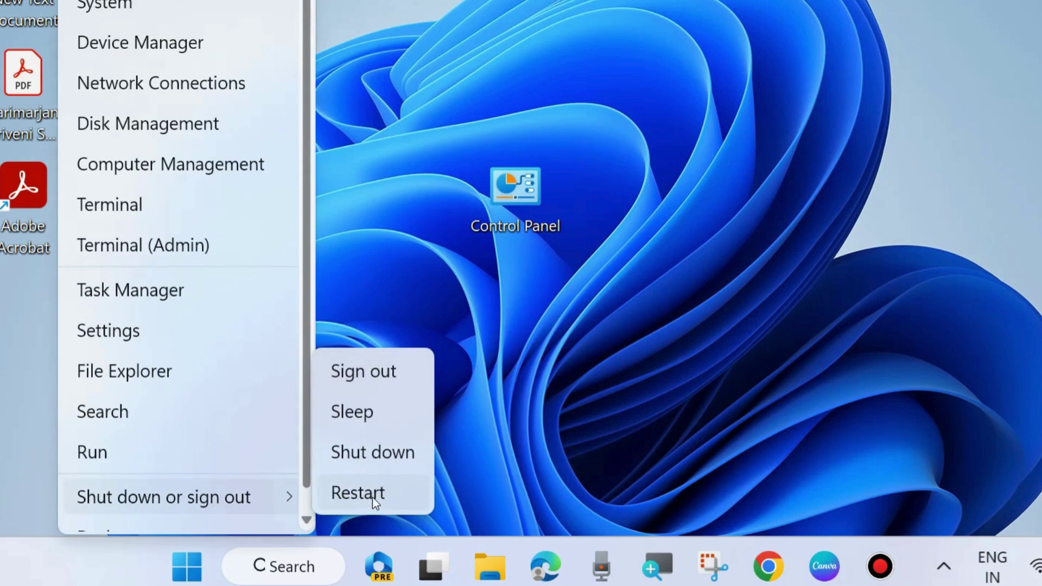
left_click(645, 489)
right_click(645, 489)
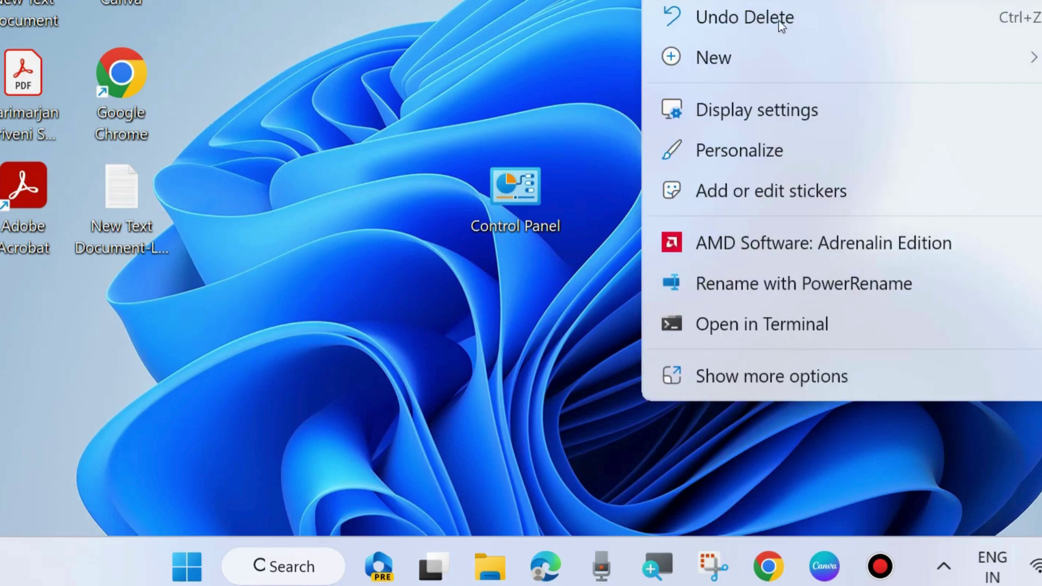
key("Escape")
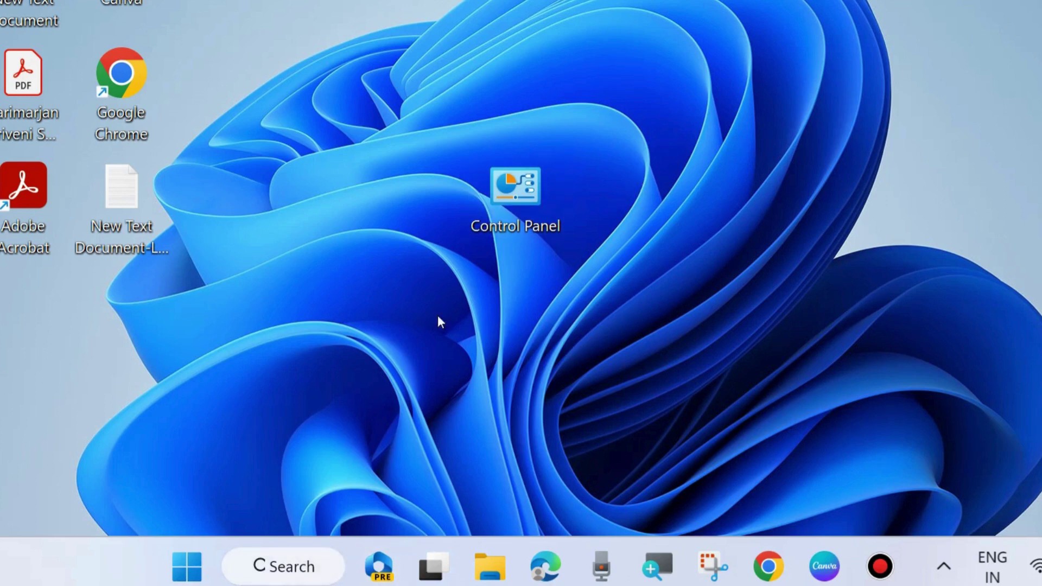
Step: Search 'cmd' and launch Command Prompt as administrator
left_click(277, 566)
type("c")
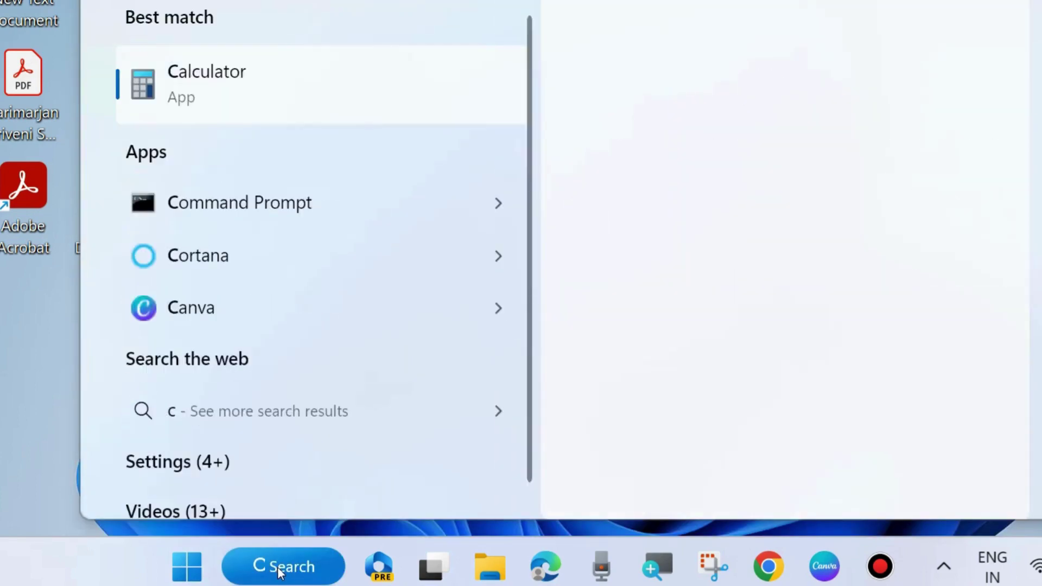
type("md")
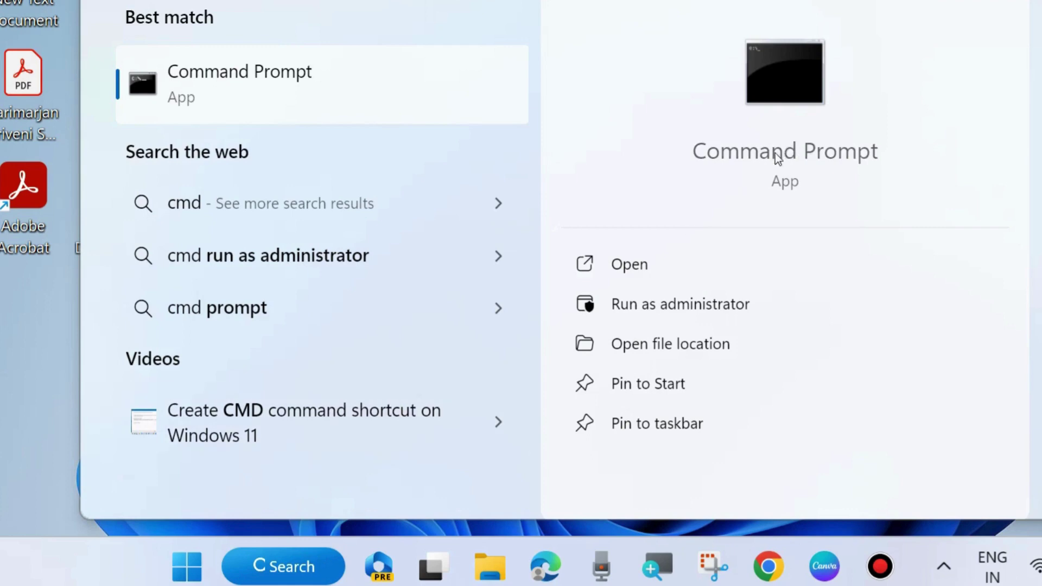
left_click(675, 308)
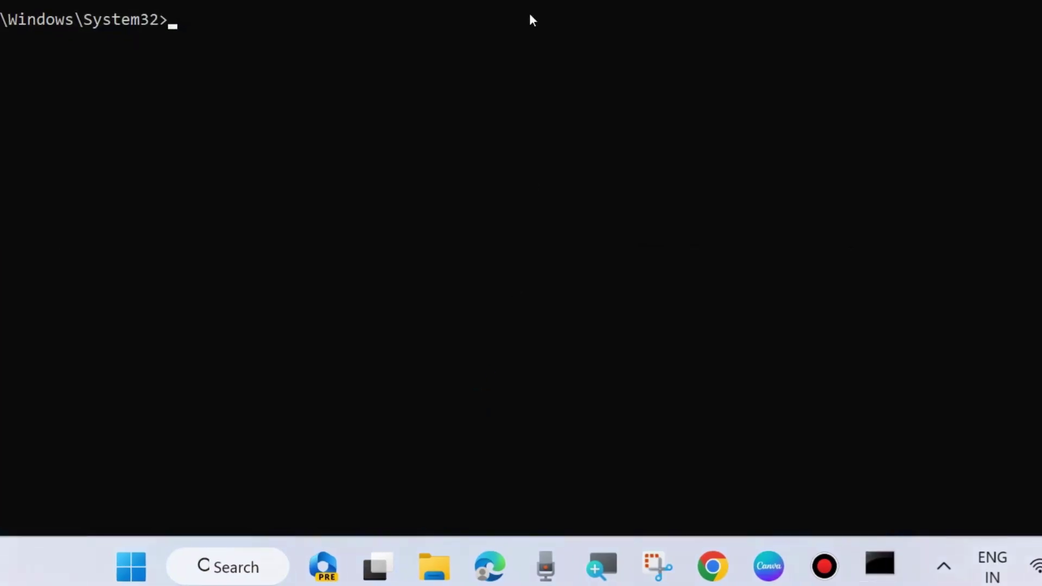
left_click_drag(516, 5, 524, 43)
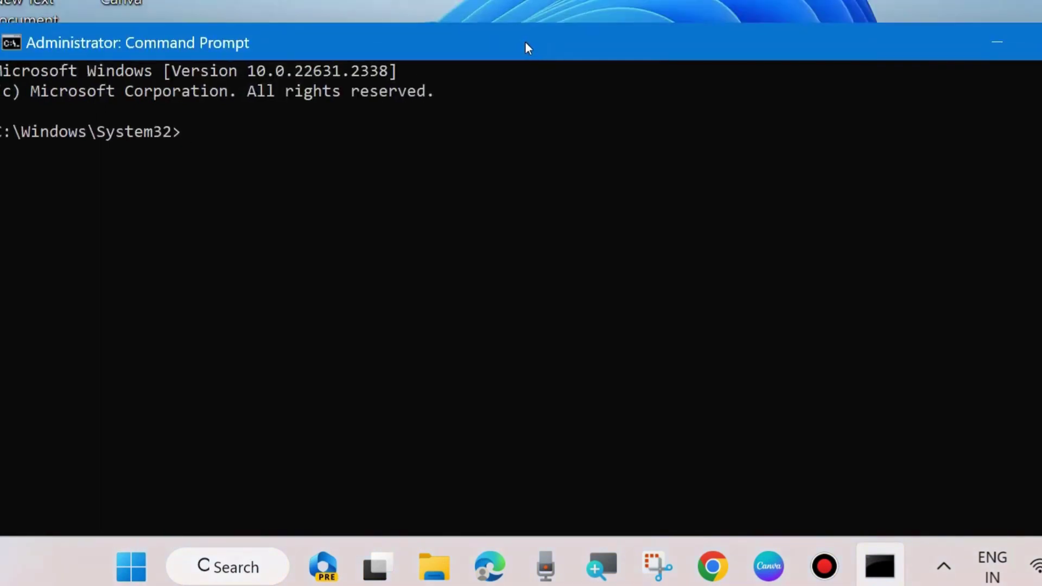
Step: Copy 'assoc .exe=exefile' from Notepad into the admin prompt, then minimize both windows
double_click(26, 3)
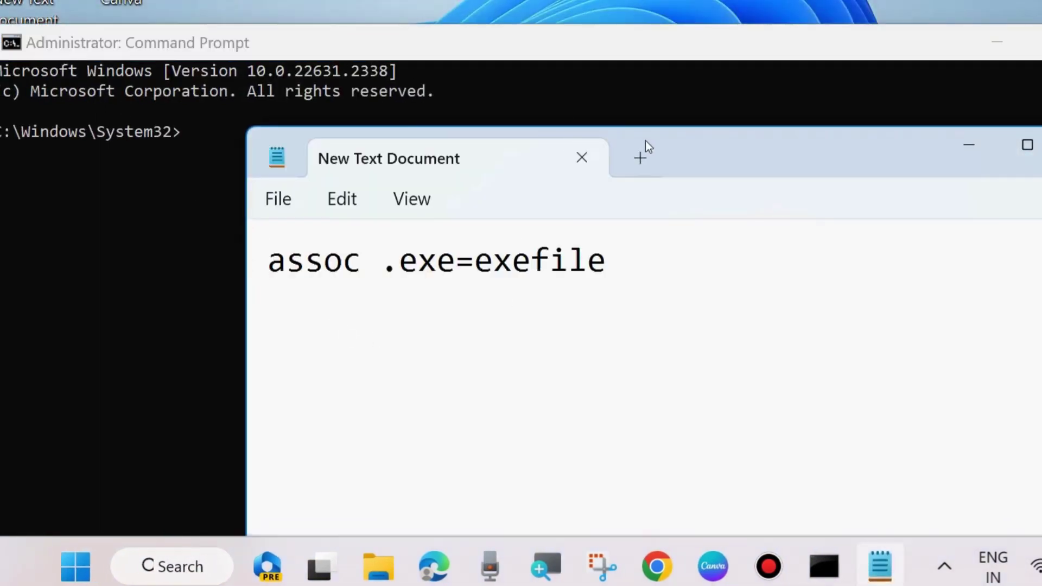
left_click_drag(646, 141, 651, 208)
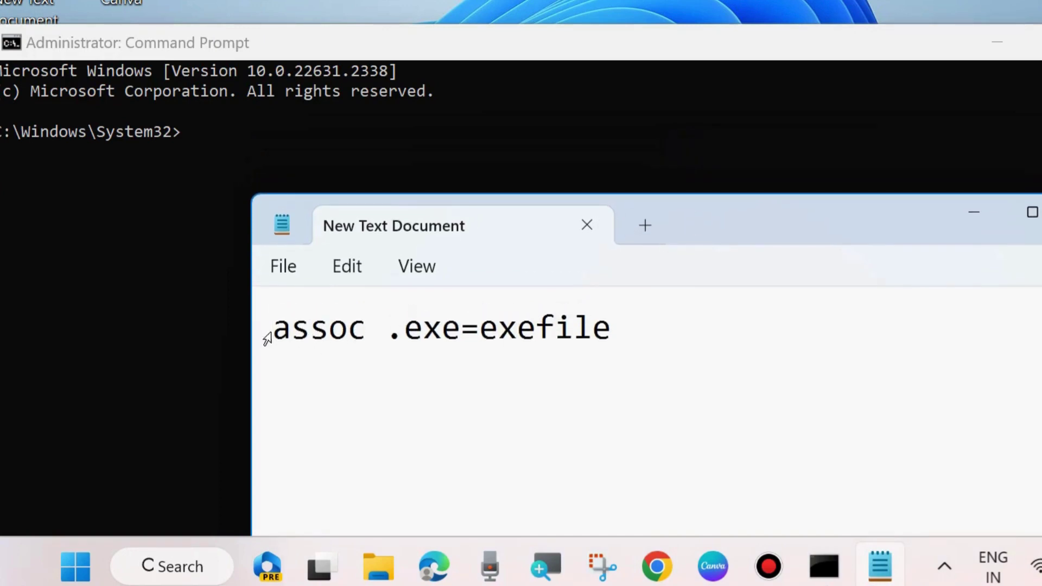
left_click_drag(279, 331, 608, 331)
key("ctrl+c")
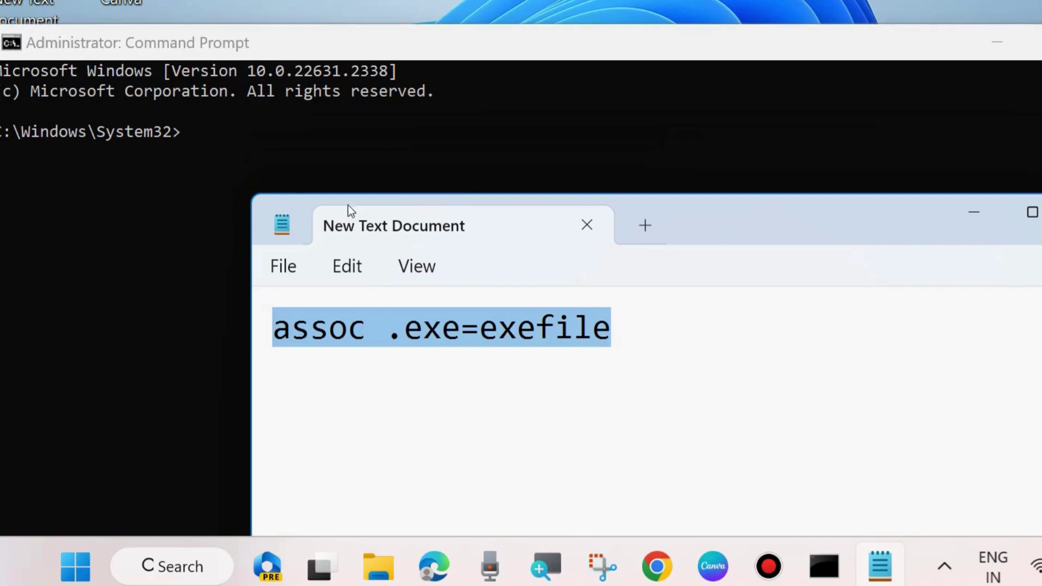
left_click(188, 139)
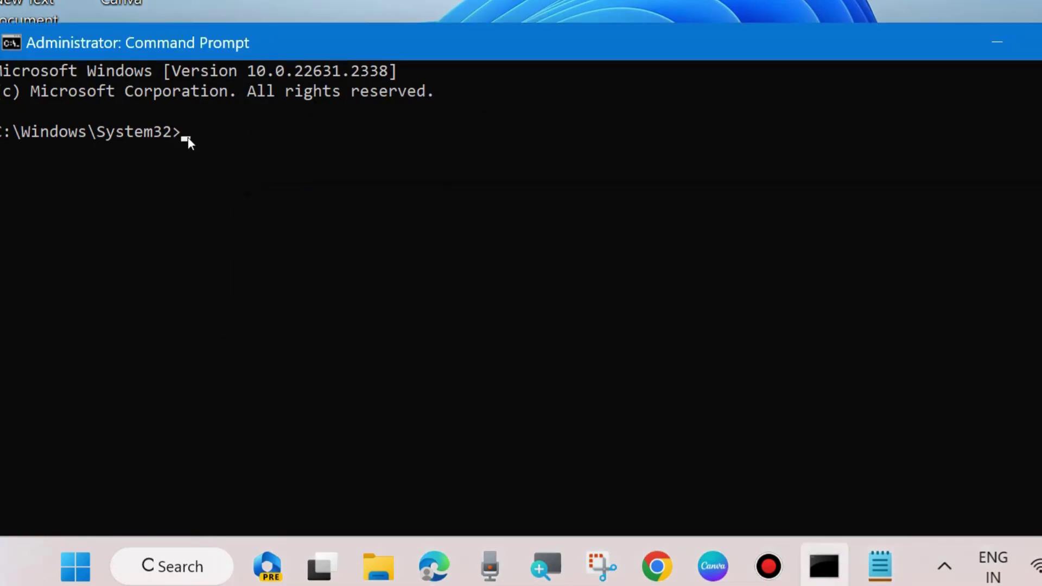
key("ctrl+v")
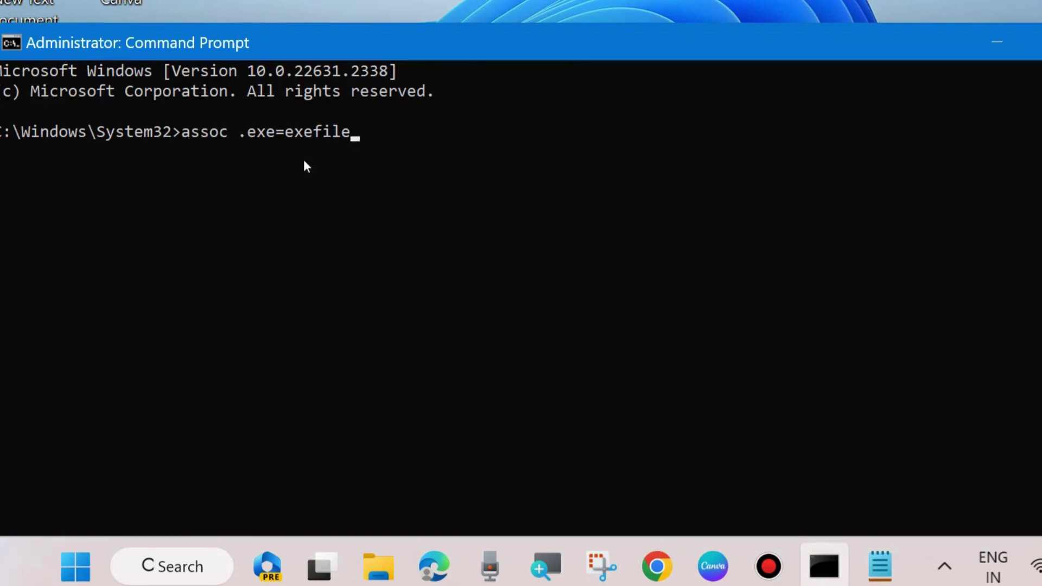
left_click(999, 43)
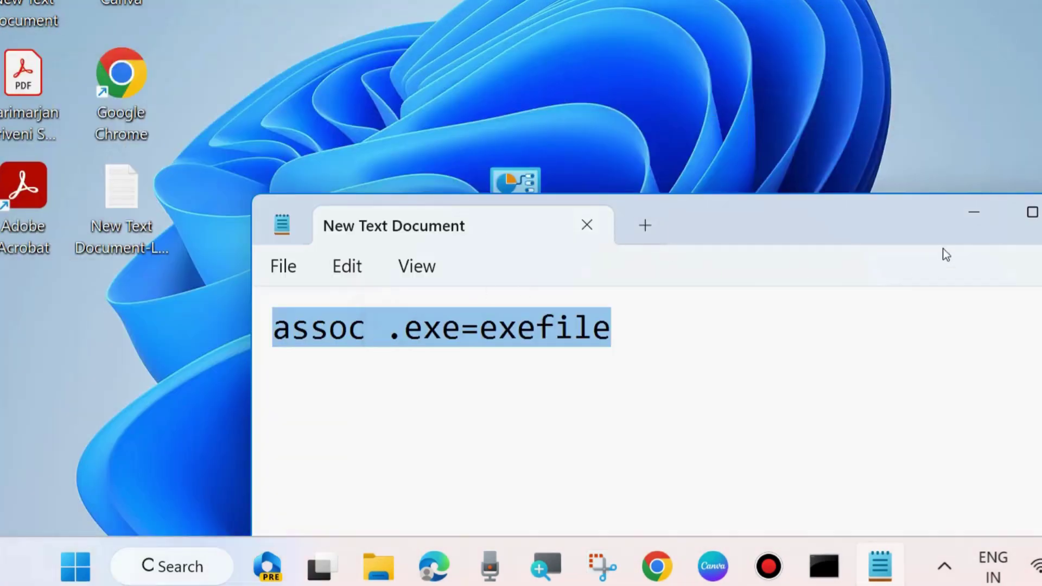
left_click(977, 215)
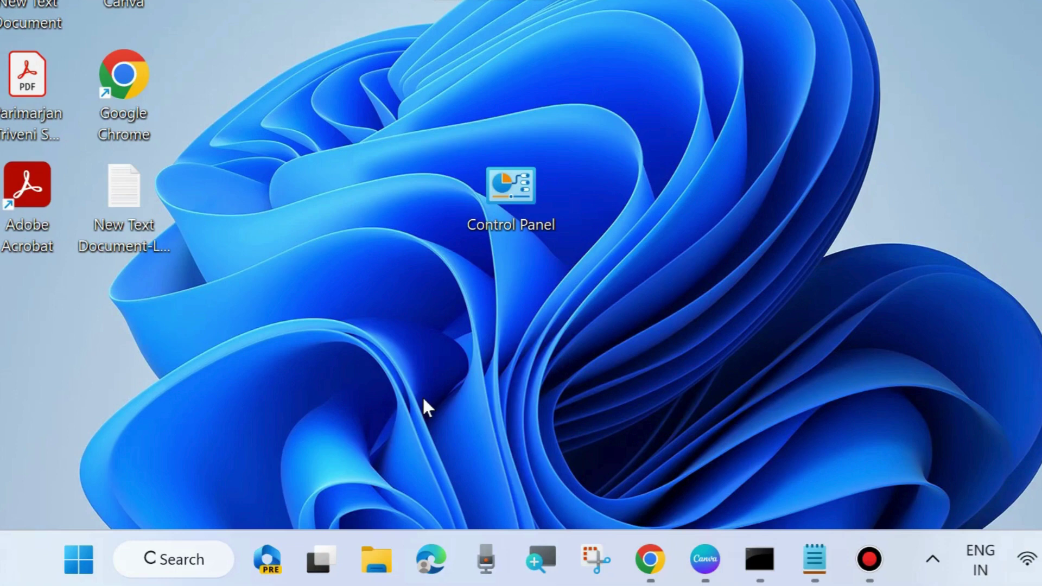
Step: Open Settings from the Start right-click menu and go to Privacy & security > Windows Security
right_click(77, 551)
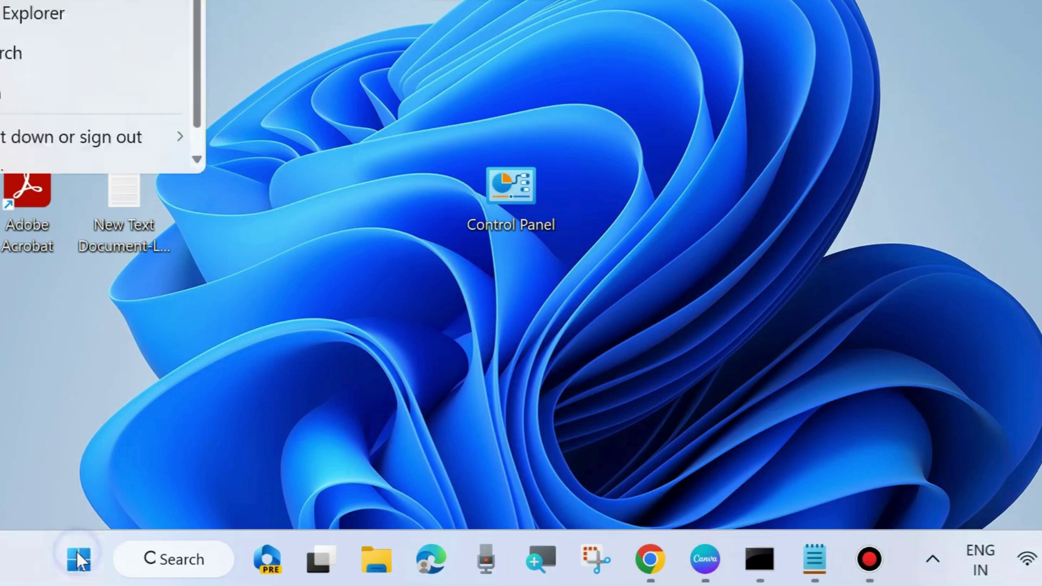
left_click(27, 327)
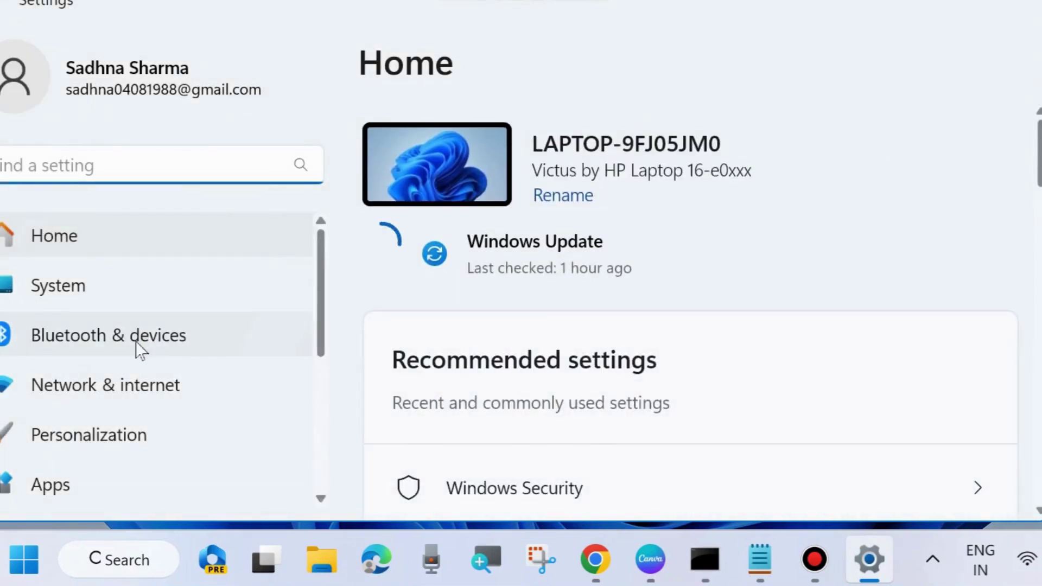
scroll(139, 349, "down", 3)
scroll(135, 356, "down", 3)
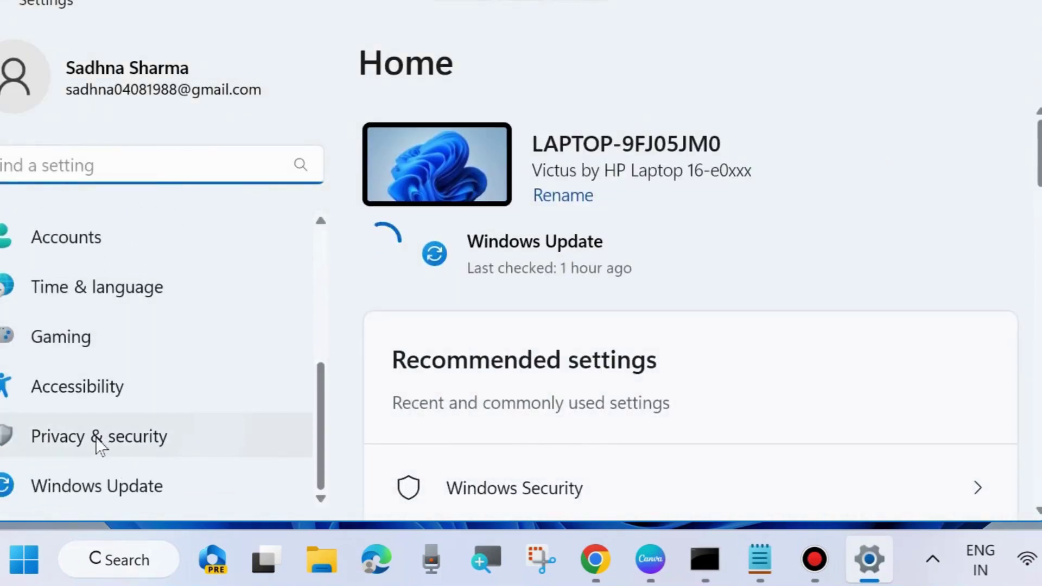
left_click(137, 438)
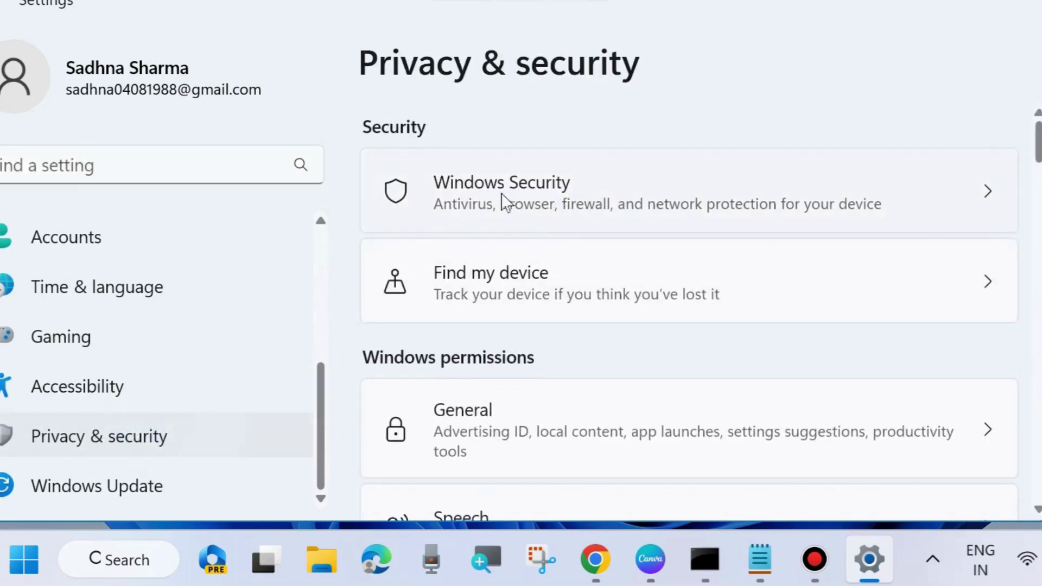
left_click(505, 202)
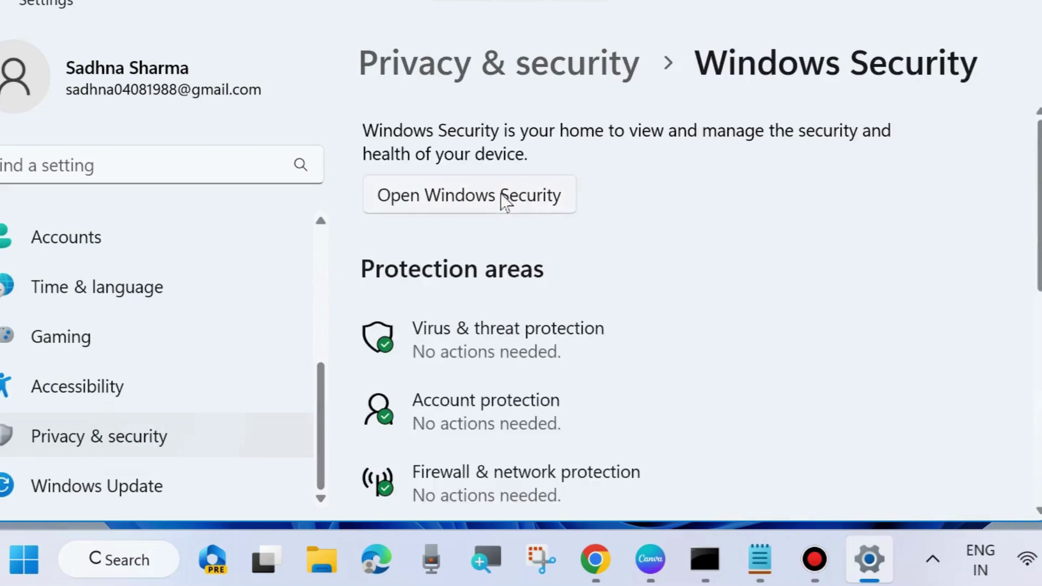
Step: Open Virus & threat protection scan options, select Full scan, then close Windows Security
left_click(530, 333)
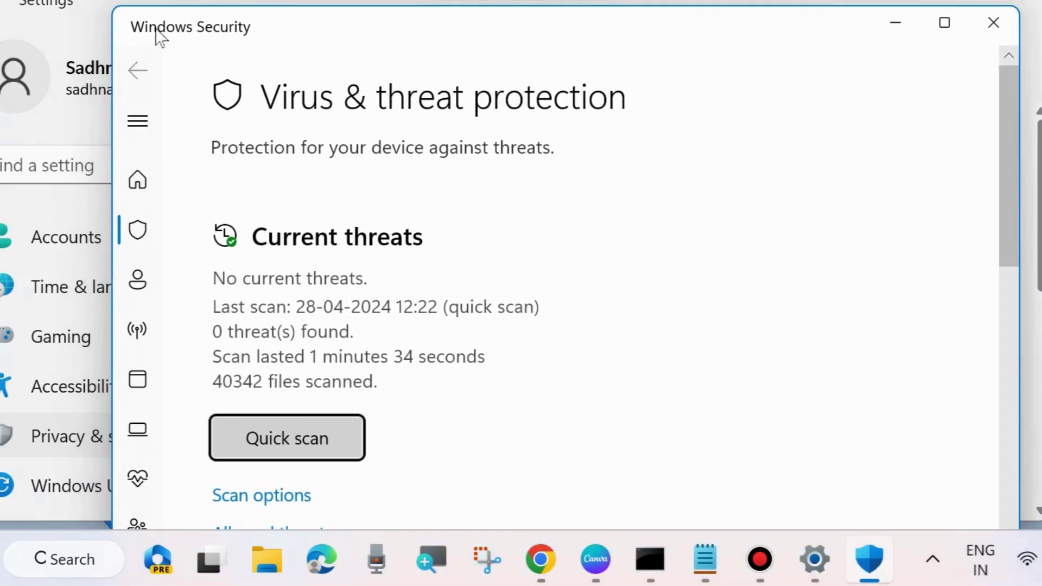
scroll(280, 339, "down", 3)
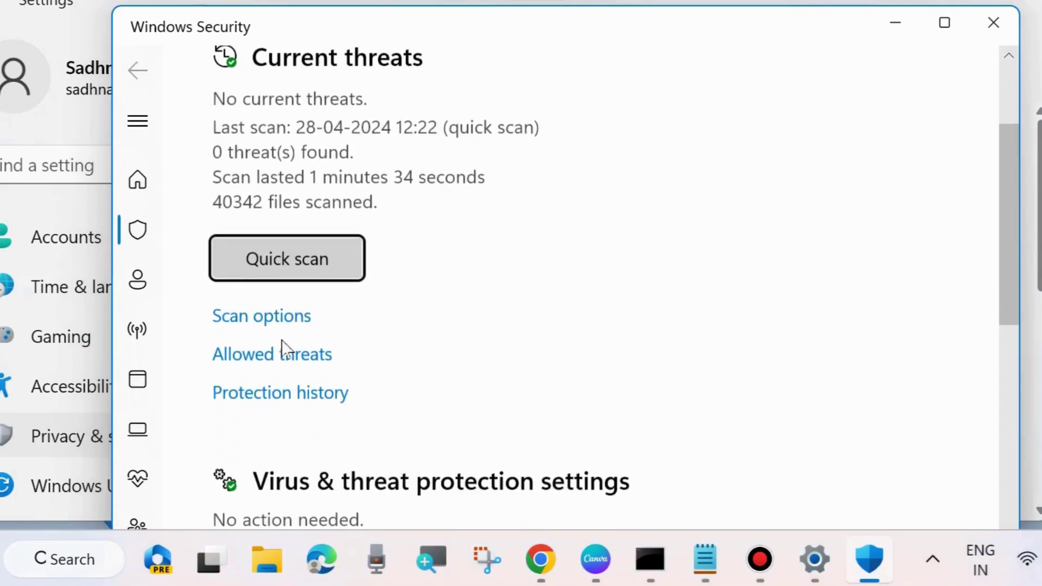
left_click(245, 313)
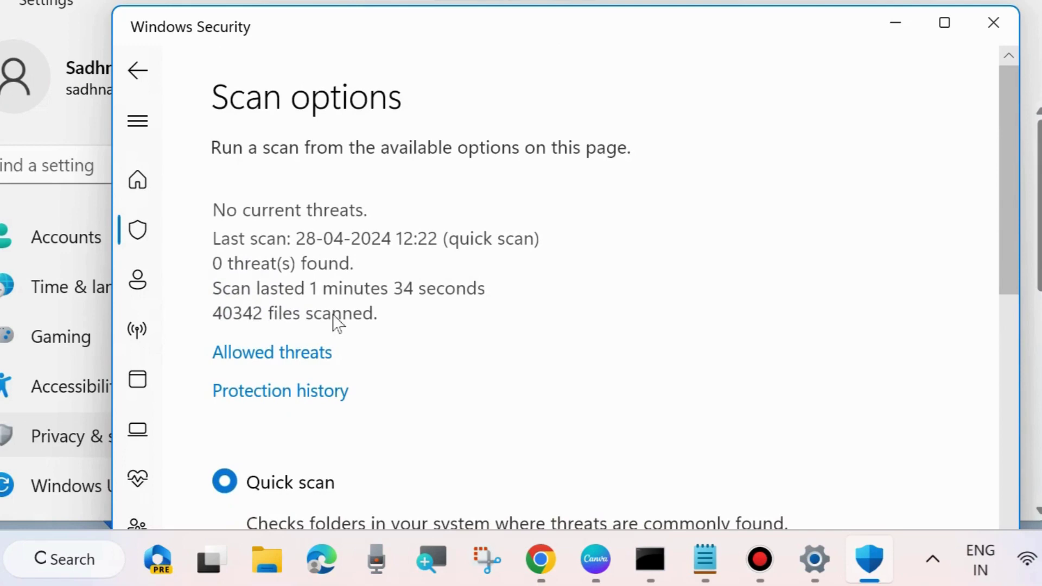
scroll(333, 326, "down", 5)
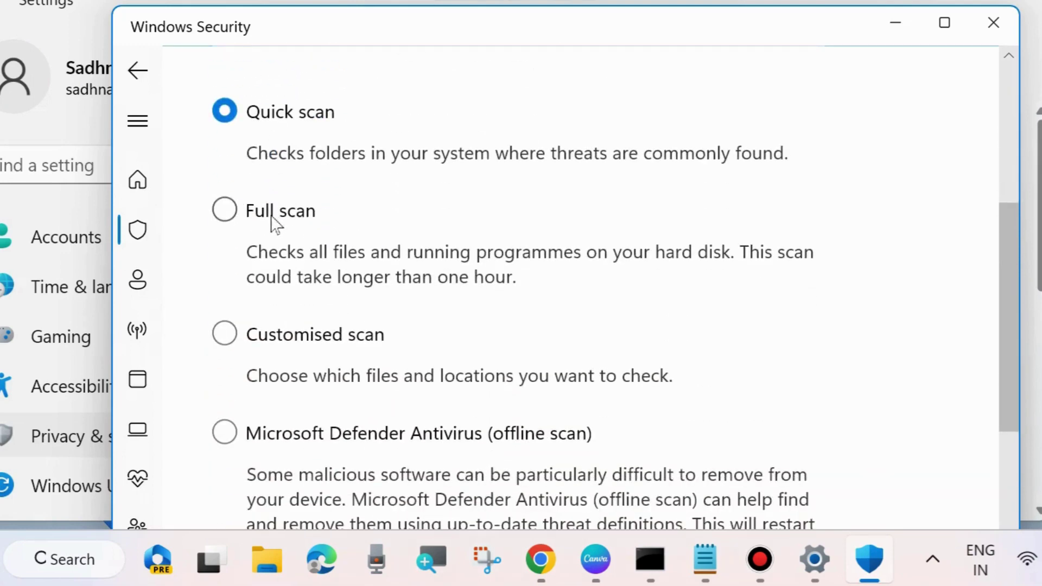
left_click(225, 211)
scroll(320, 288, "down", 5)
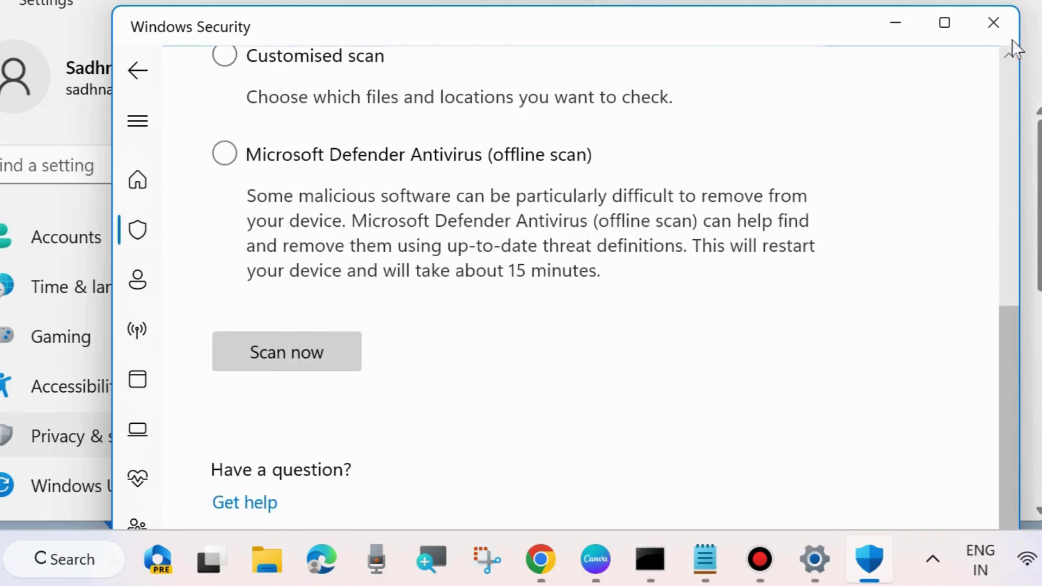
left_click(993, 24)
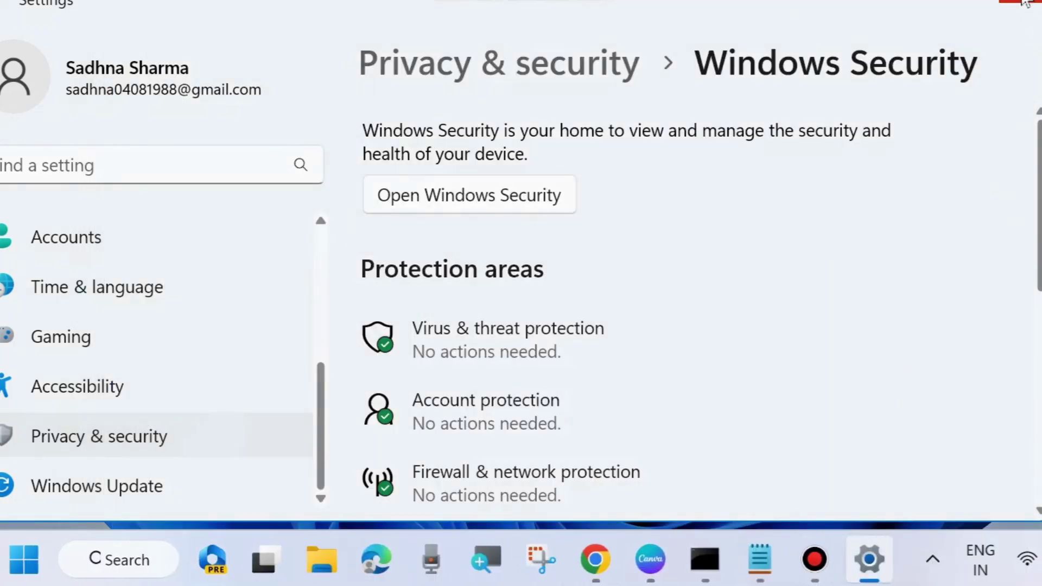
Step: Close Settings and launch an administrator Command Prompt from search
left_click(1025, 3)
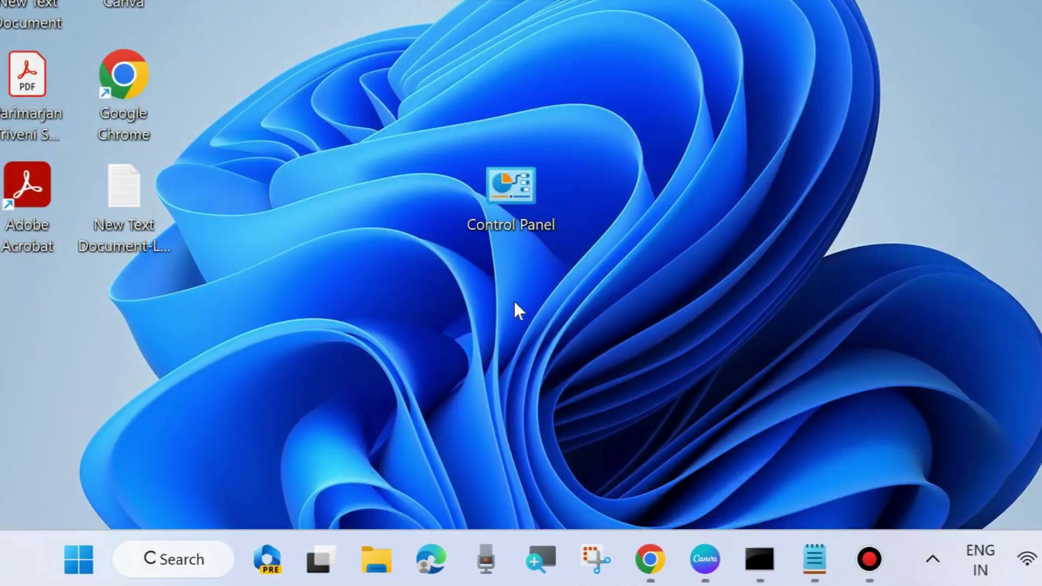
left_click(178, 559)
type("c")
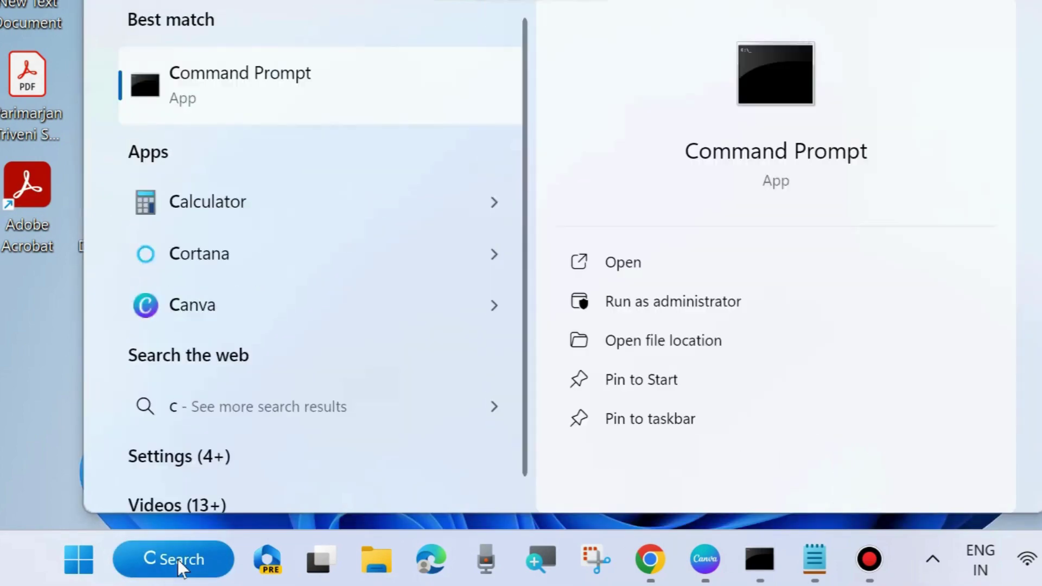
type("md")
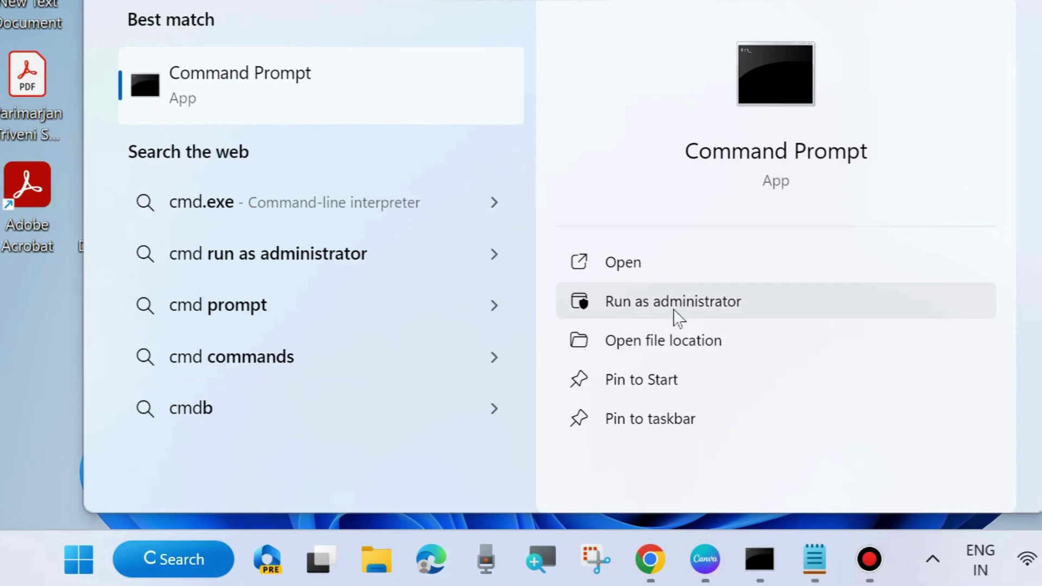
left_click(760, 559)
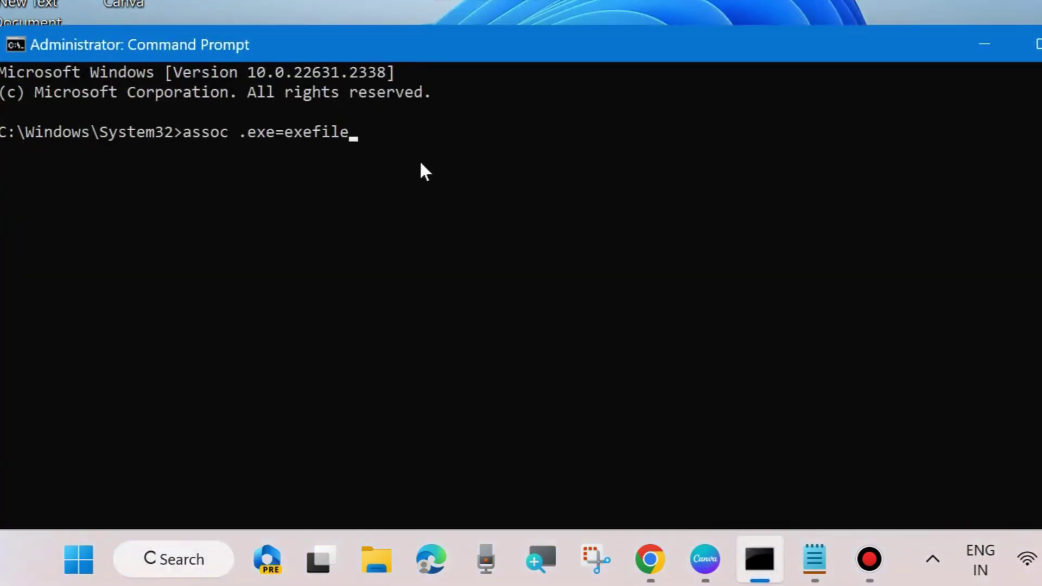
Step: Replace the old assoc line with 'sfc /scannow' and minimize the prompt
key("BackSpace")
key("BackSpace")
key("BackSpace")
key("BackSpace")
key("BackSpace")
key("BackSpace")
key("BackSpace")
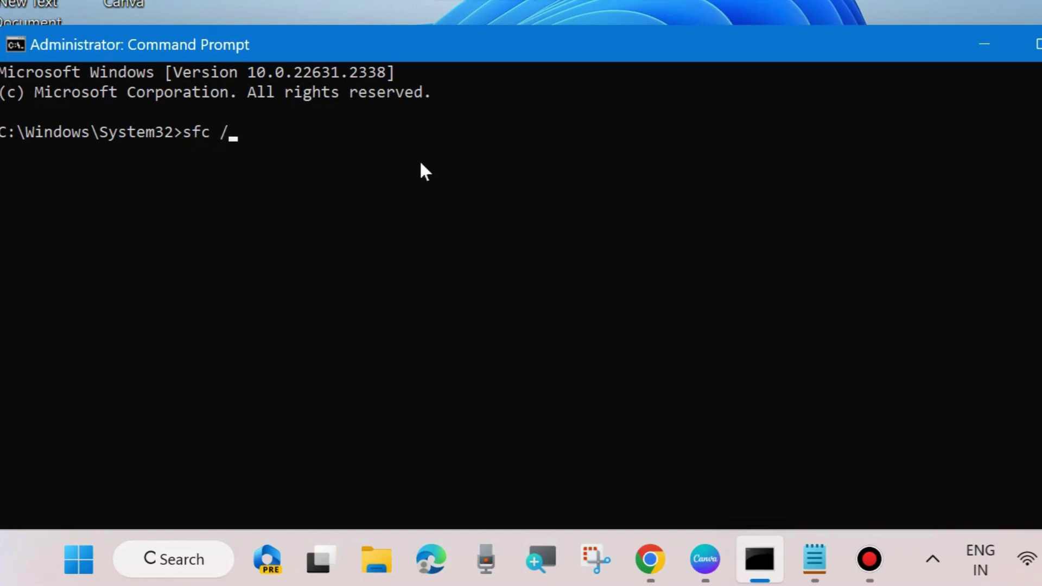
type("sca")
type("nnow")
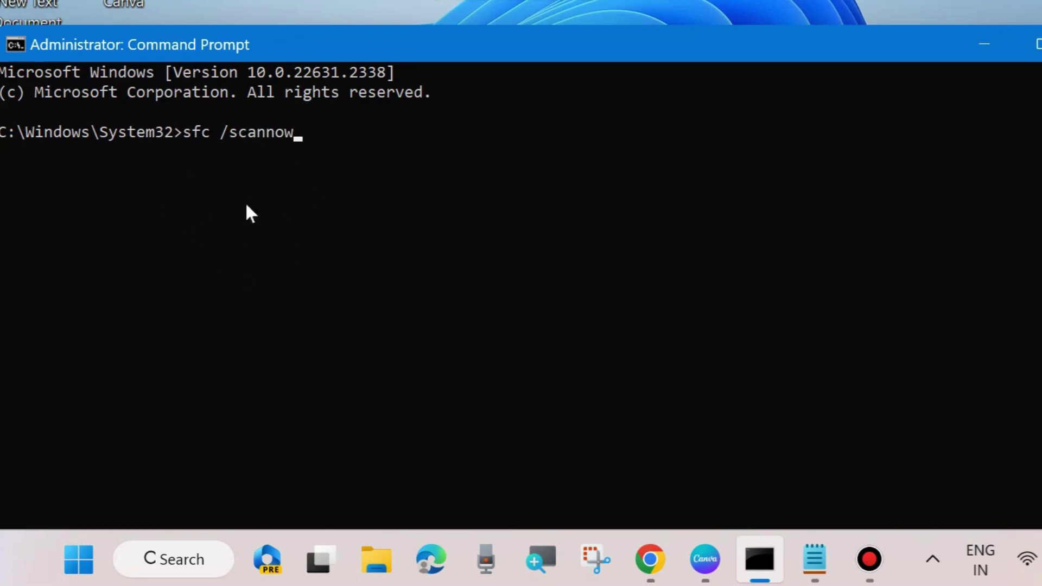
left_click(984, 40)
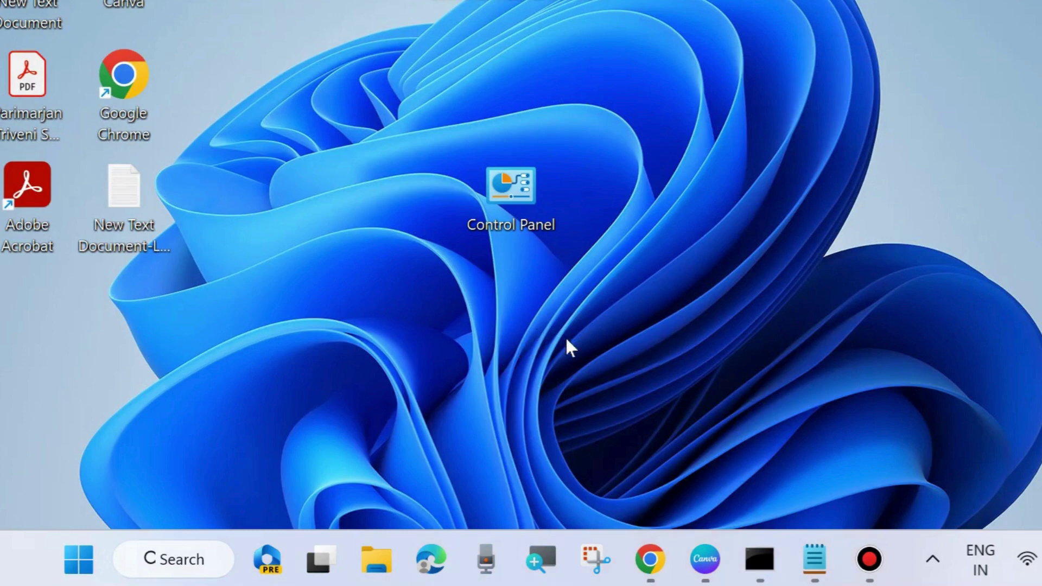
Step: Open Settings from the Start right-click menu and go to Accounts
right_click(76, 549)
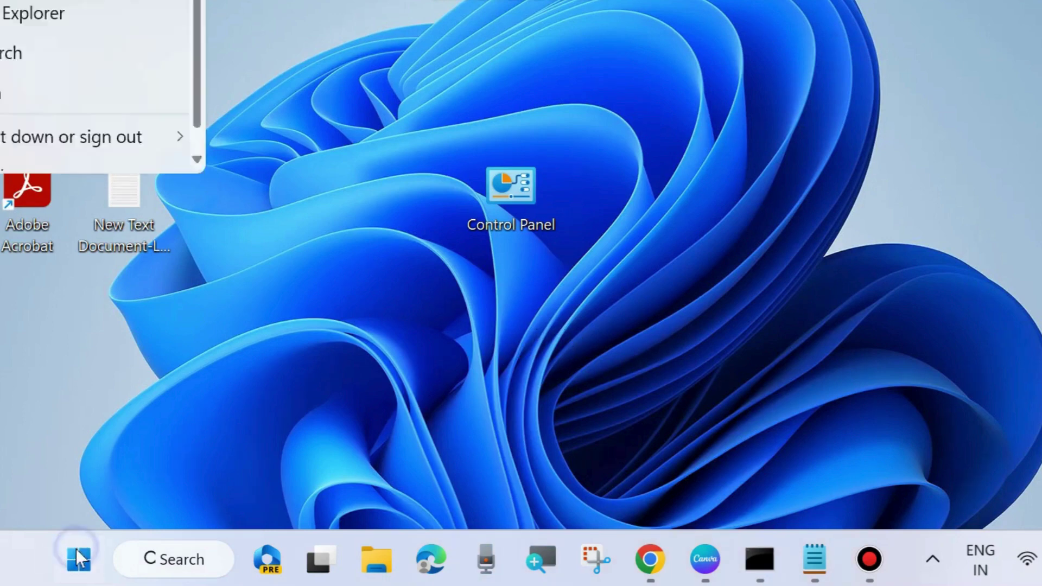
left_click(32, 327)
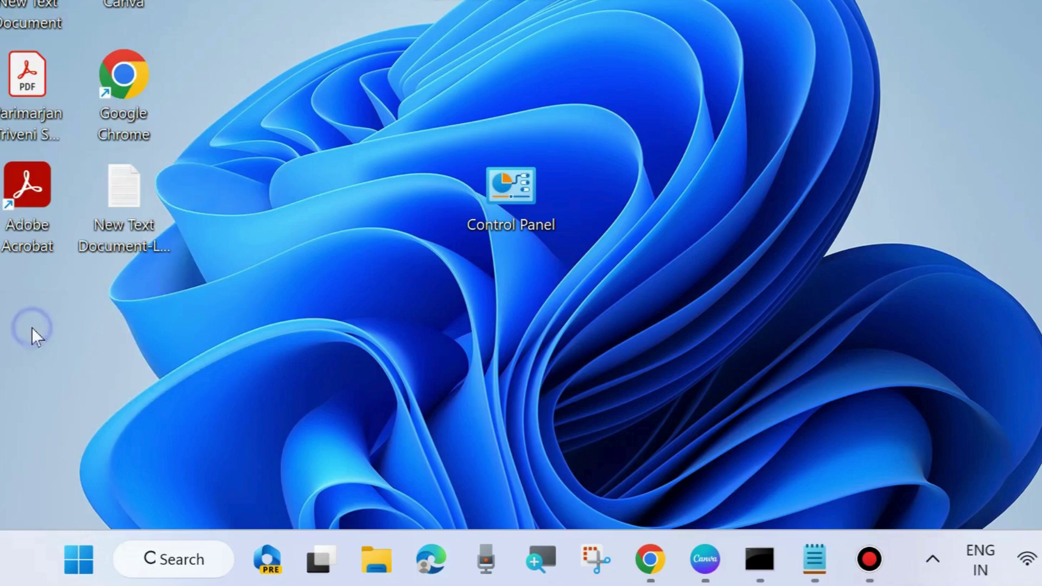
scroll(109, 380, "down", 1)
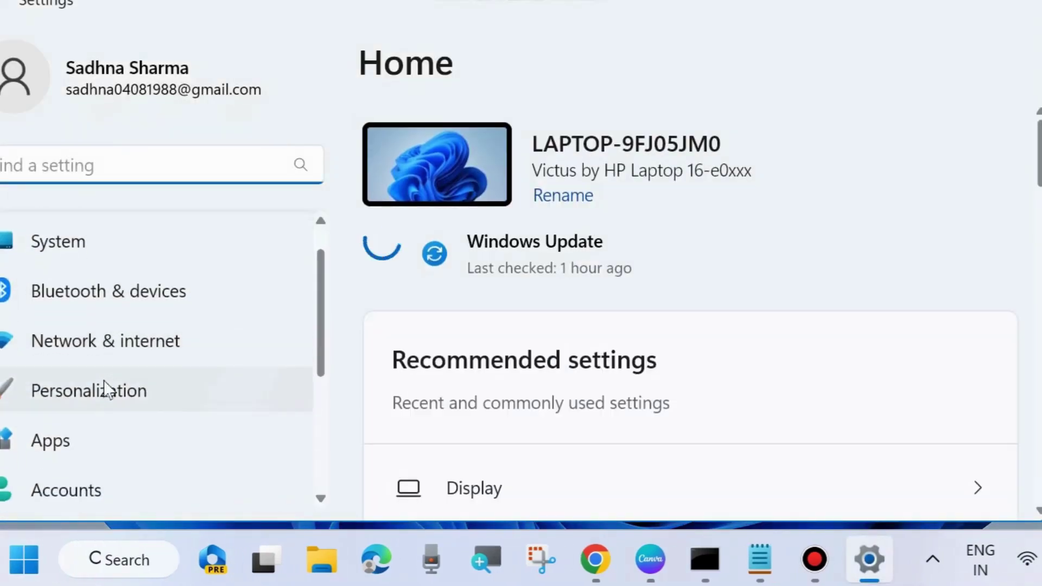
scroll(105, 389, "down", 2)
scroll(81, 380, "down", 1)
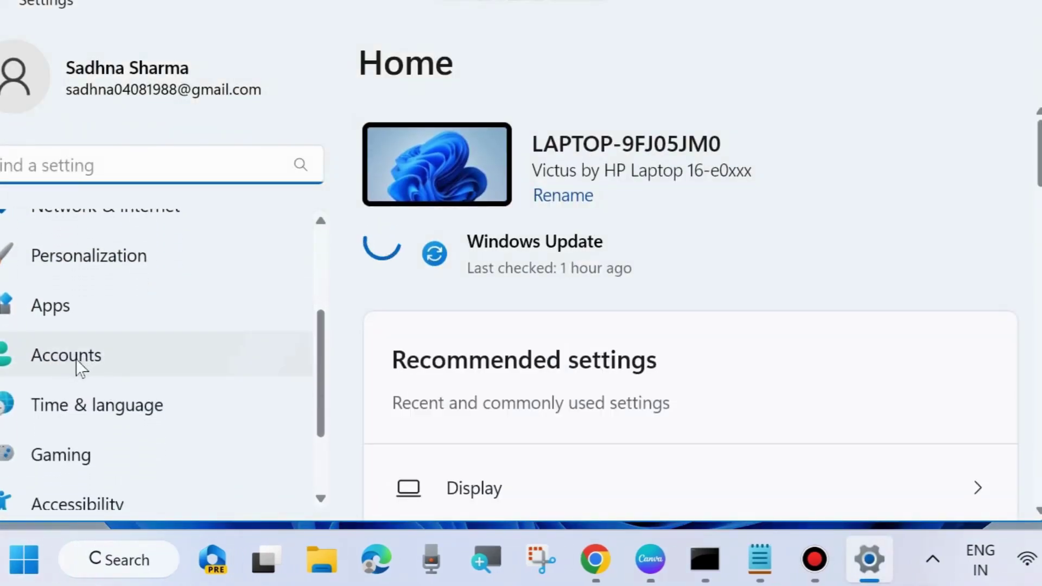
left_click(79, 359)
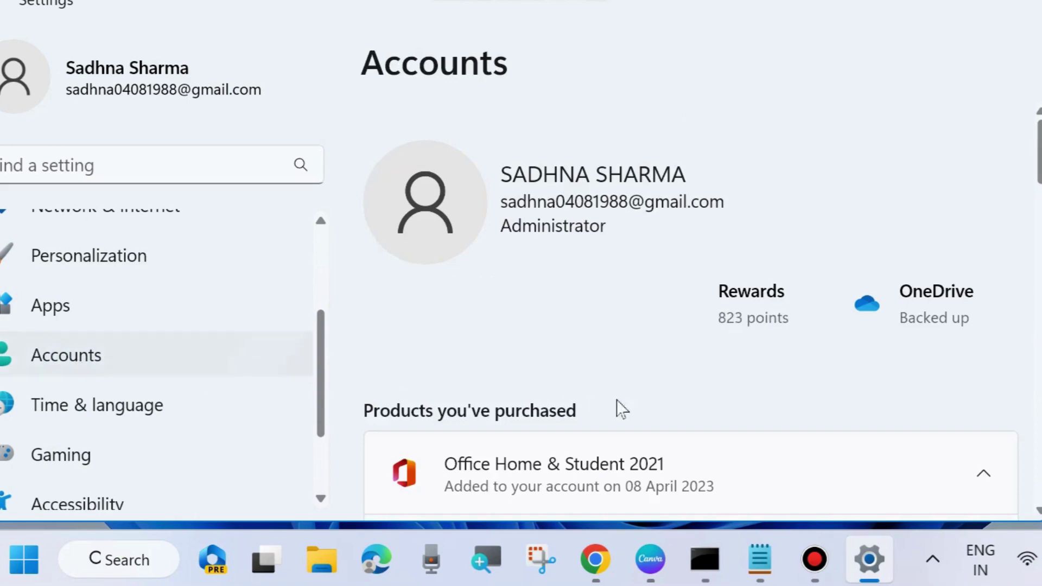
Step: Open Other users and start adding a new account
scroll(651, 416, "down", 2)
scroll(654, 416, "down", 2)
scroll(654, 415, "down", 3)
scroll(655, 416, "down", 3)
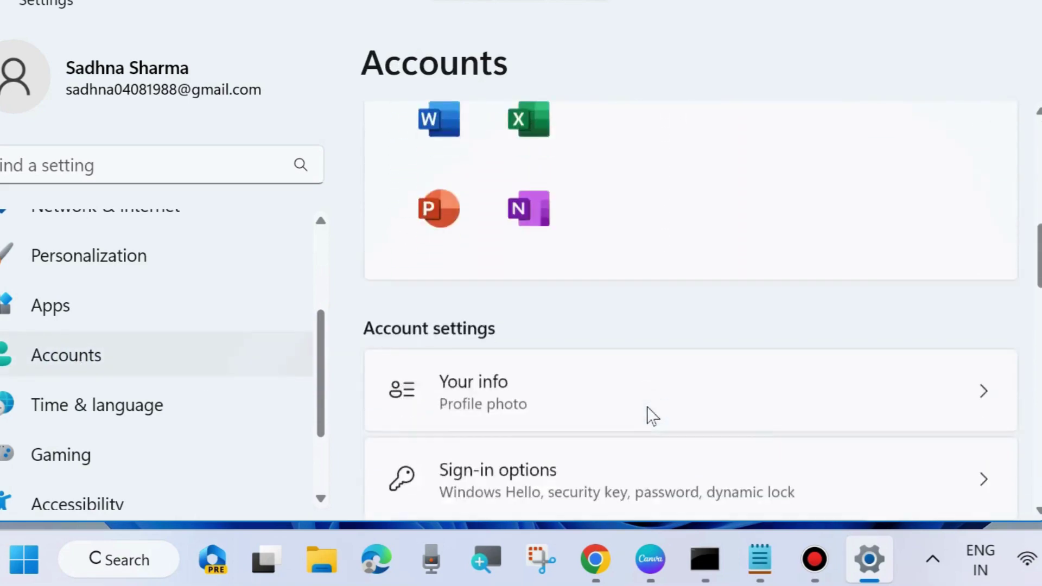
scroll(651, 415, "down", 2)
scroll(652, 415, "down", 3)
scroll(647, 406, "down", 3)
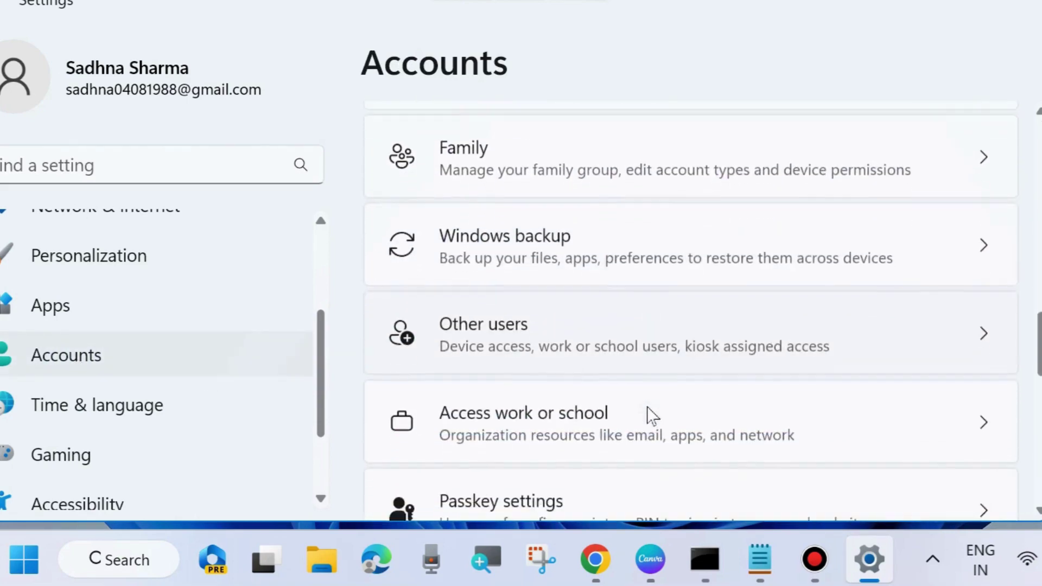
left_click(513, 332)
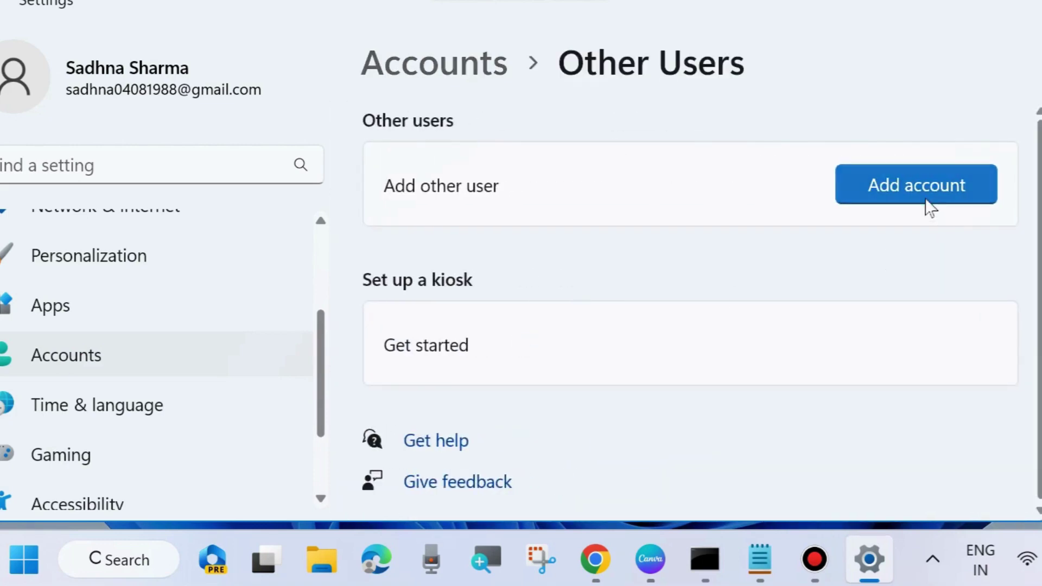
left_click(907, 189)
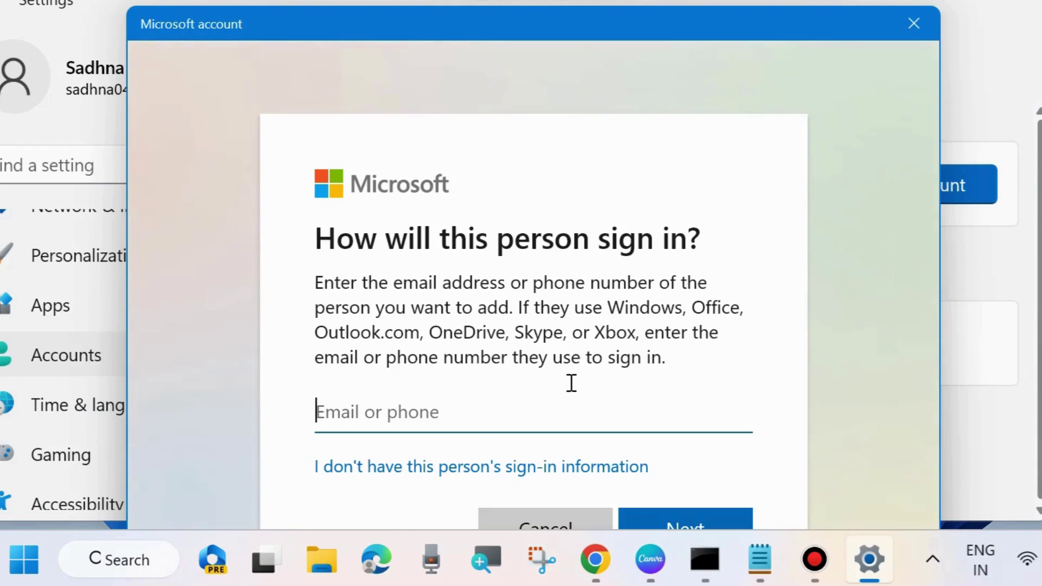
Step: Choose 'I don't have this person's sign-in information', then 'Add a user without a Microsoft account'
left_click(520, 472)
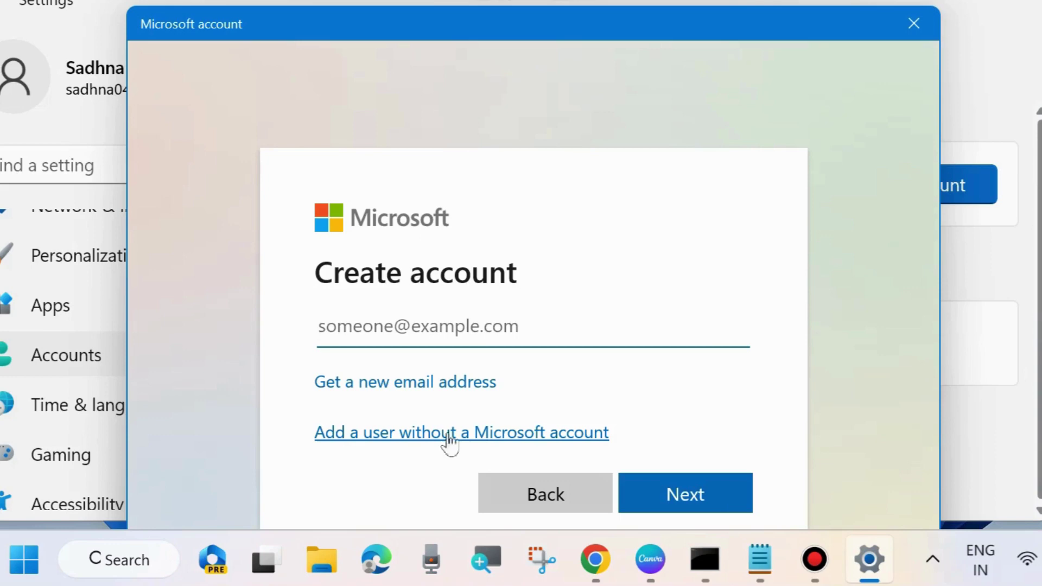
left_click(474, 435)
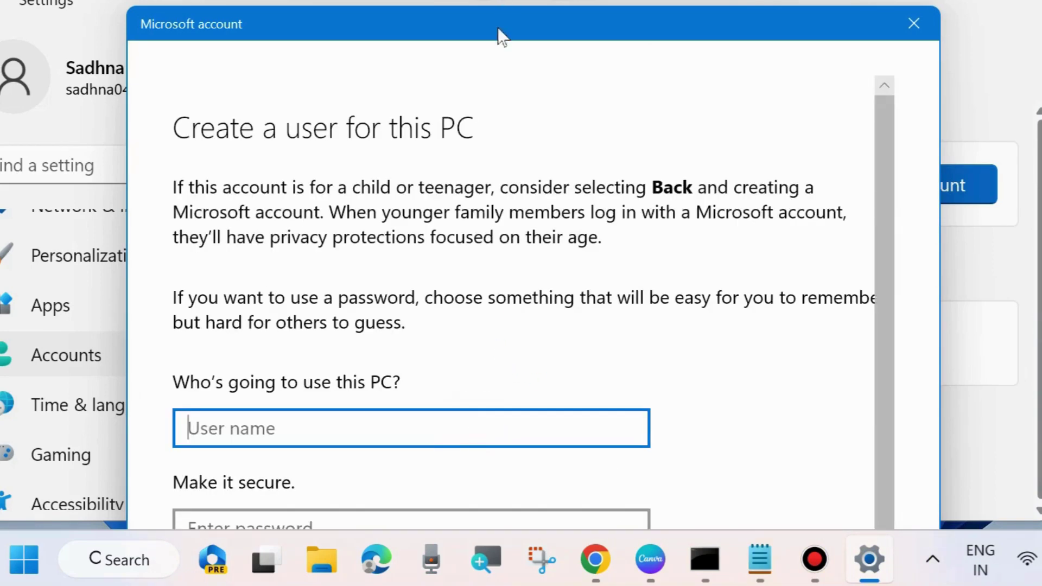
mouse_move(497, 35)
left_mouse_down()
mouse_move(551, 0)
mouse_move(536, 0)
left_mouse_up()
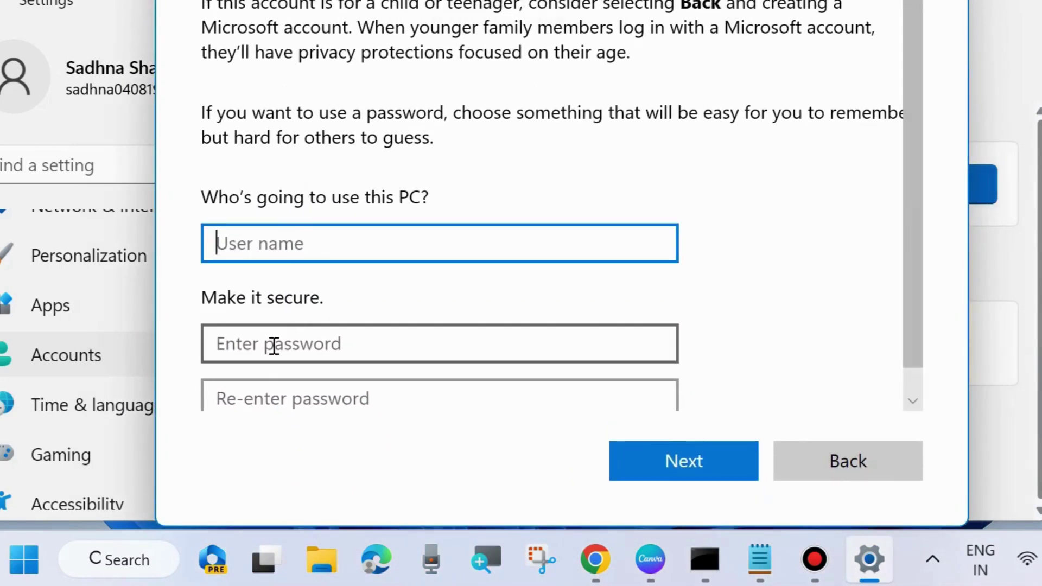
scroll(329, 401, "down", 1)
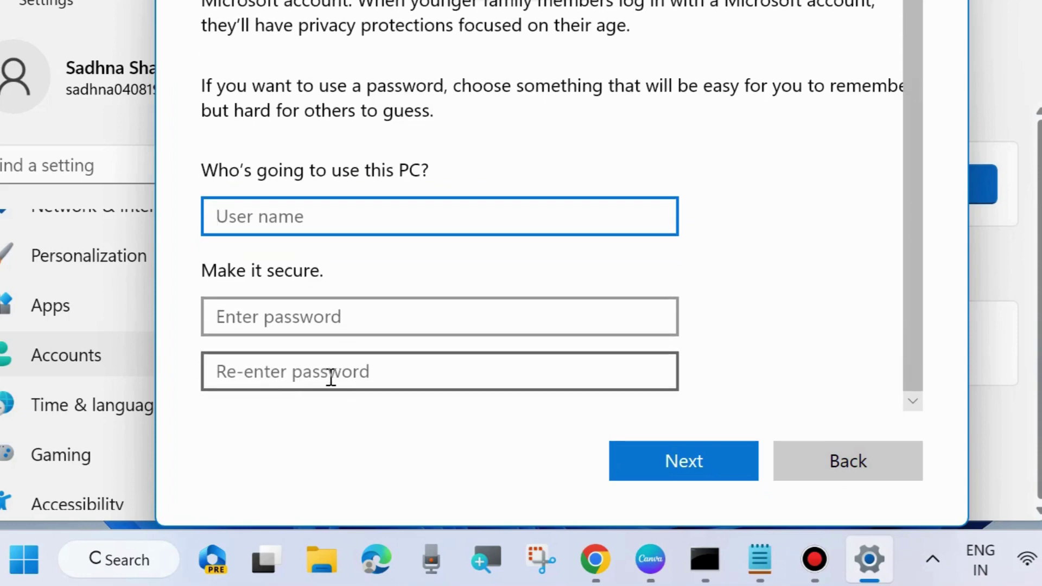